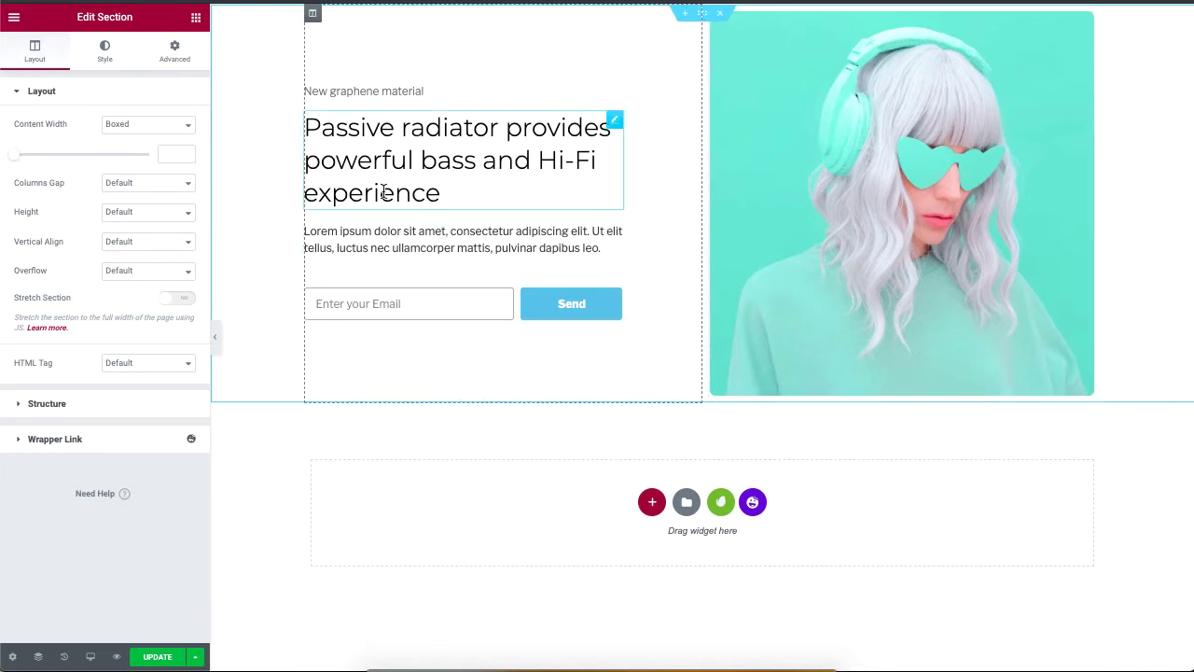
Copy the headphone page's full content with X Copy All Content and bring up paste options on the other site's empty section
{"action": "right_click", "coordinate": [263, 55]}
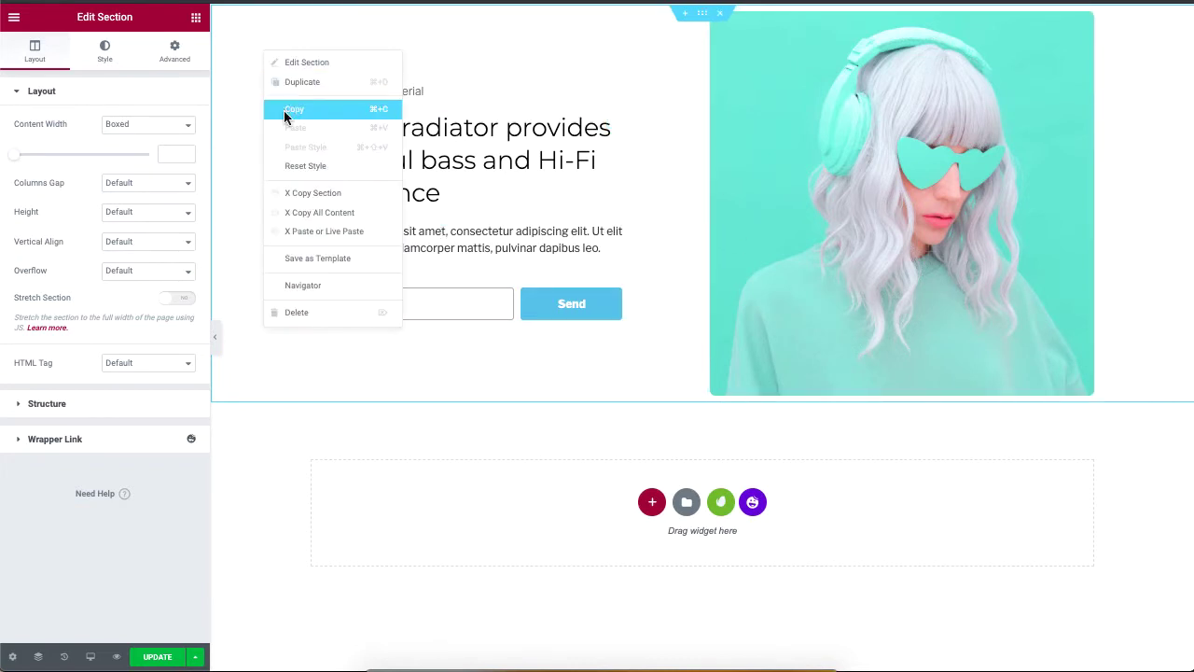
{"action": "left_click", "coordinate": [368, 214]}
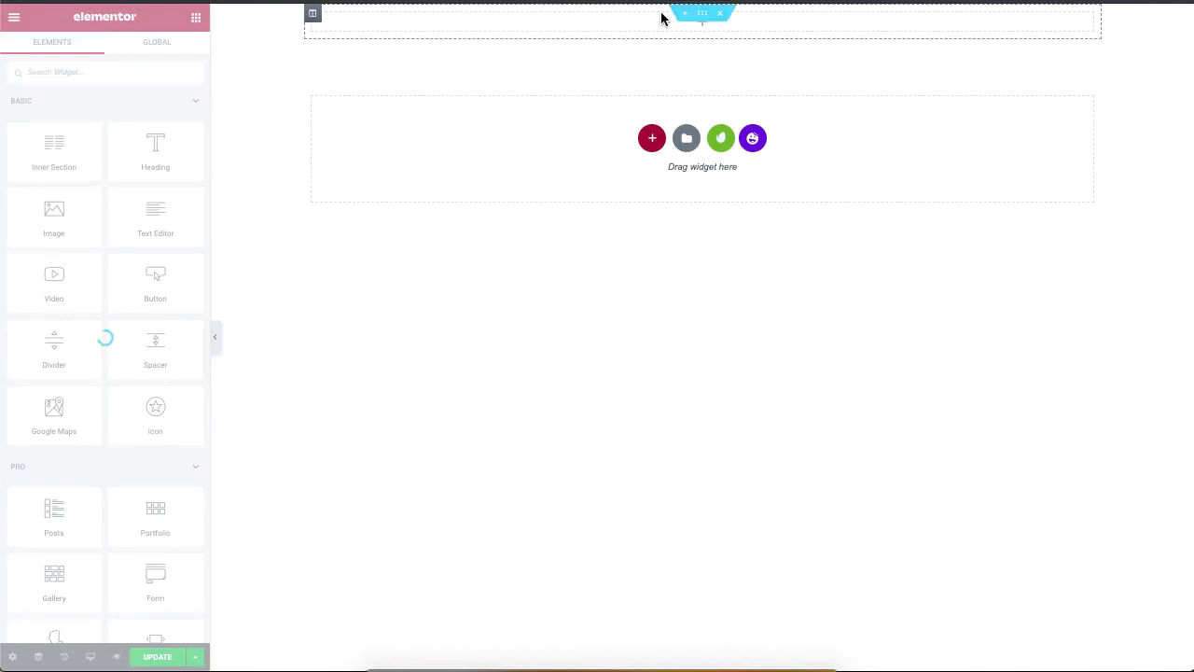
{"action": "right_click", "coordinate": [659, 24]}
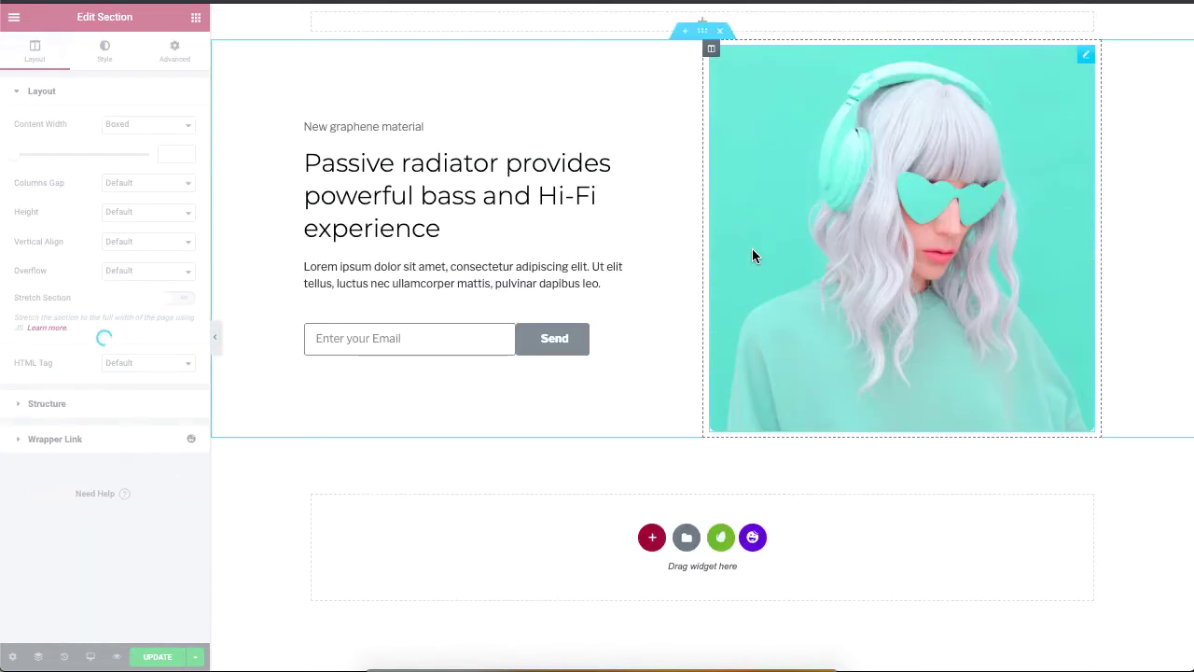
Copy the text column across sites and paste it into the new empty section
{"action": "right_click", "coordinate": [523, 60]}
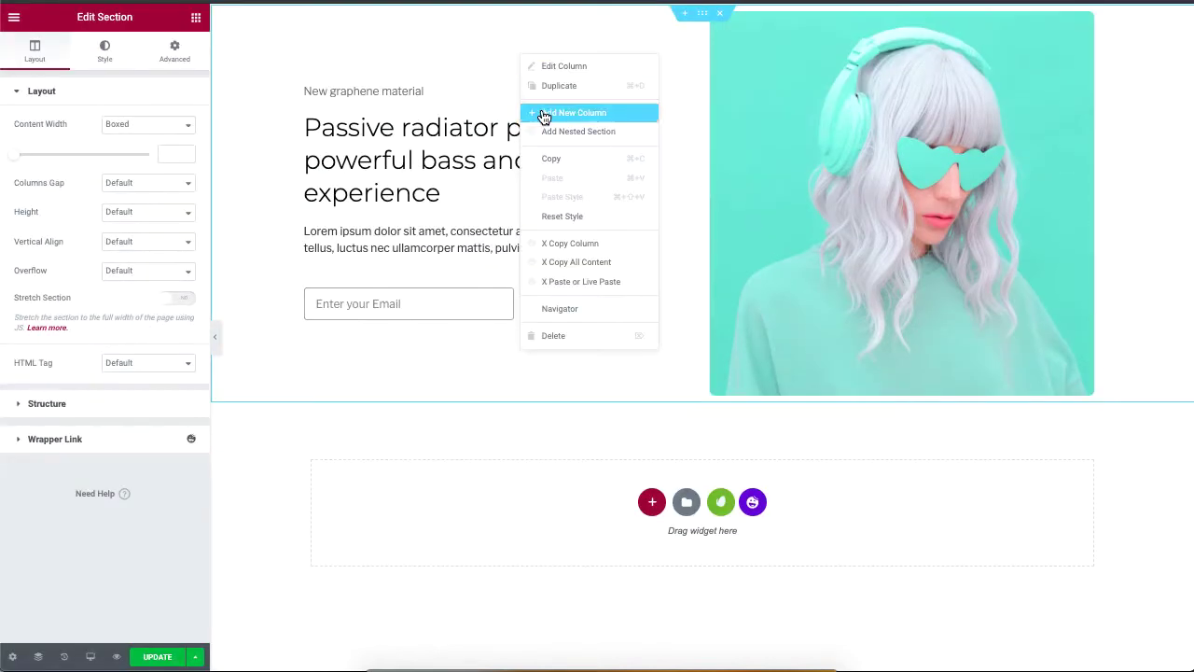
{"action": "left_click", "coordinate": [586, 244]}
{"action": "right_click", "coordinate": [603, 443]}
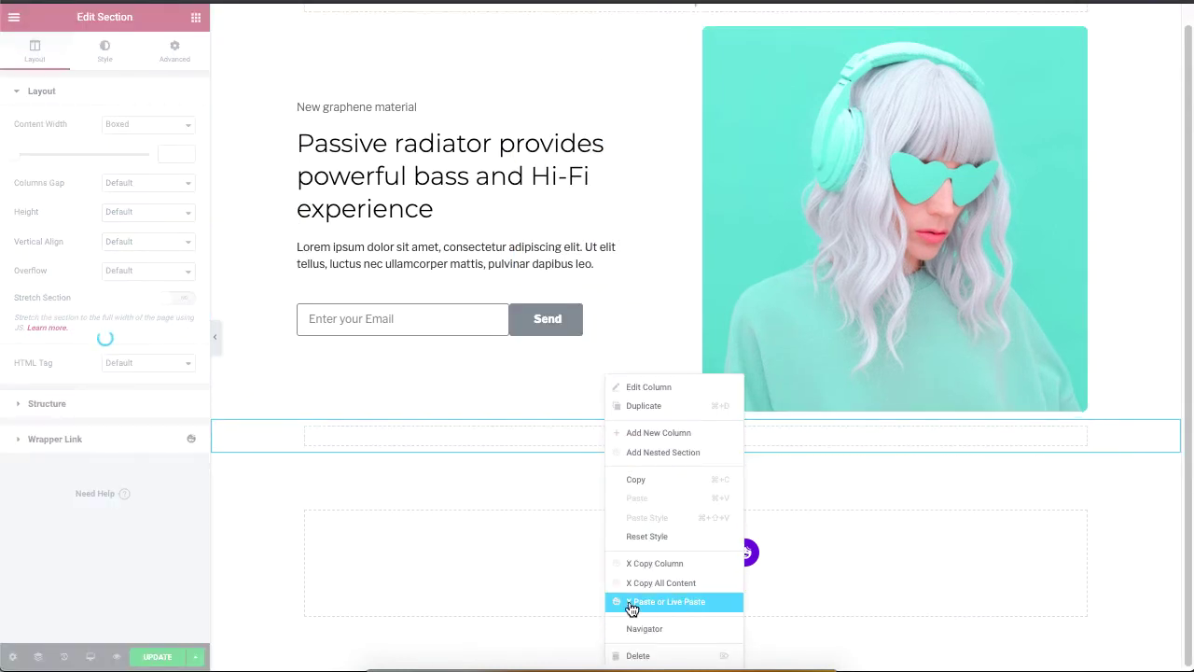
{"action": "left_click", "coordinate": [708, 604]}
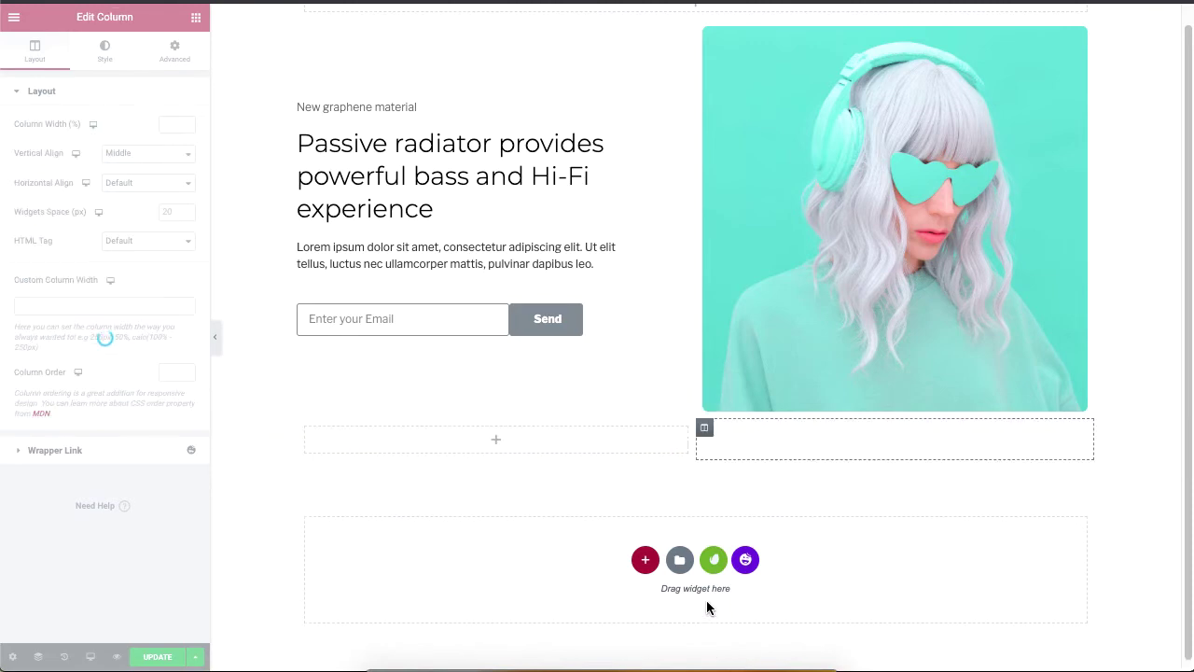
Paste a second copy of the text column into the empty left column, then undo back to the original page
{"action": "scroll", "coordinate": [706, 600], "scroll_direction": "down", "scroll_amount": 2}
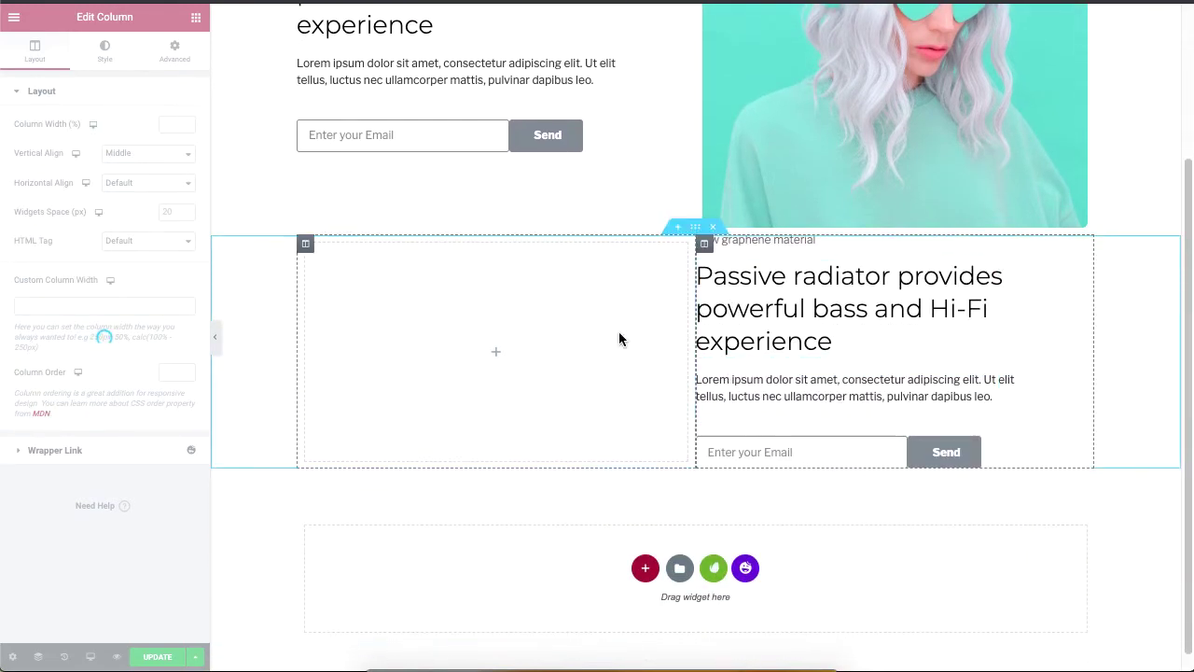
{"action": "right_click", "coordinate": [520, 315]}
{"action": "left_click", "coordinate": [598, 541]}
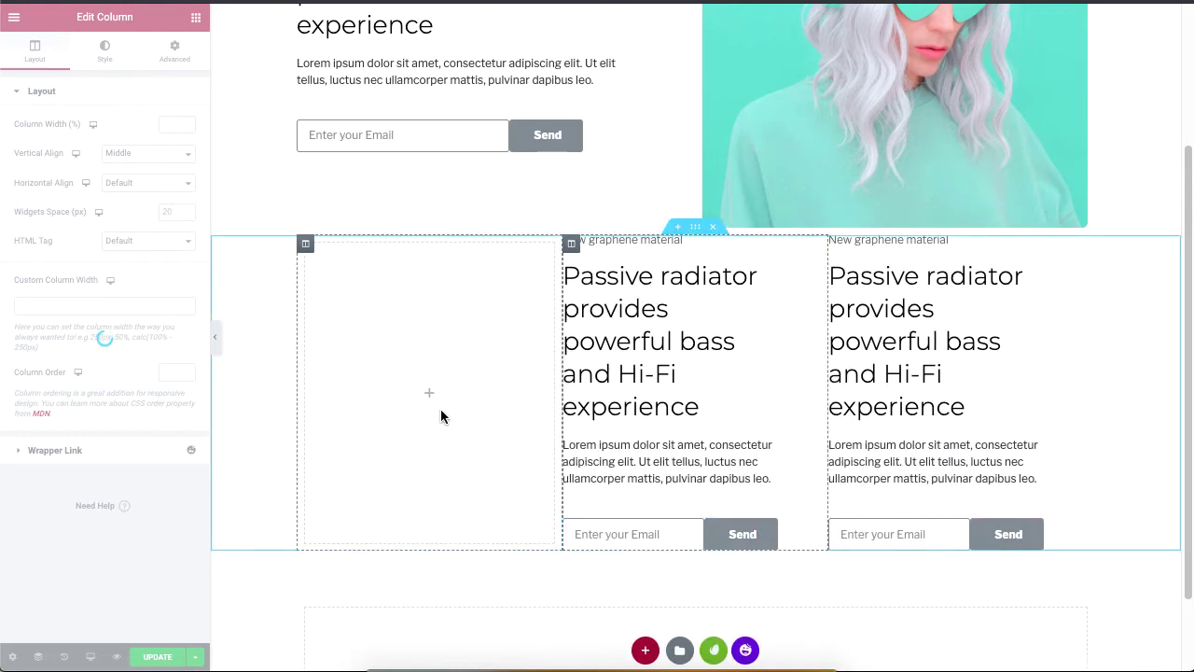
{"action": "key", "text": "ctrl+z"}
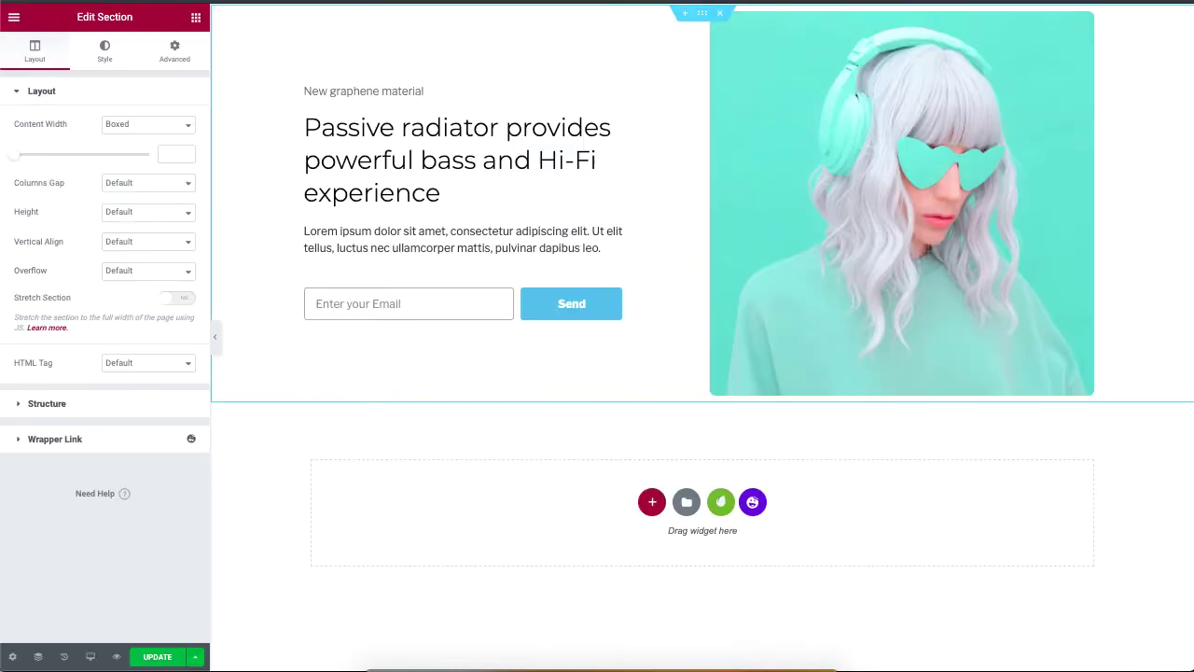
Copy the headphone image widget and paste it into the empty left column
{"action": "right_click", "coordinate": [829, 145]}
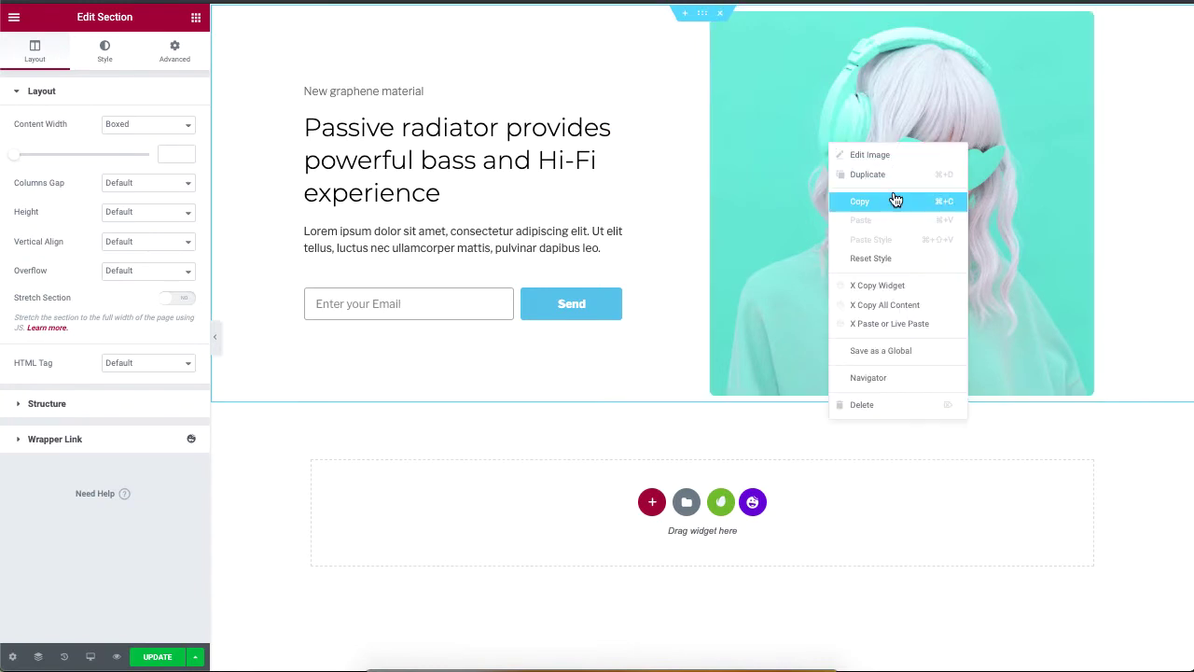
{"action": "left_click", "coordinate": [940, 293]}
{"action": "right_click", "coordinate": [460, 305]}
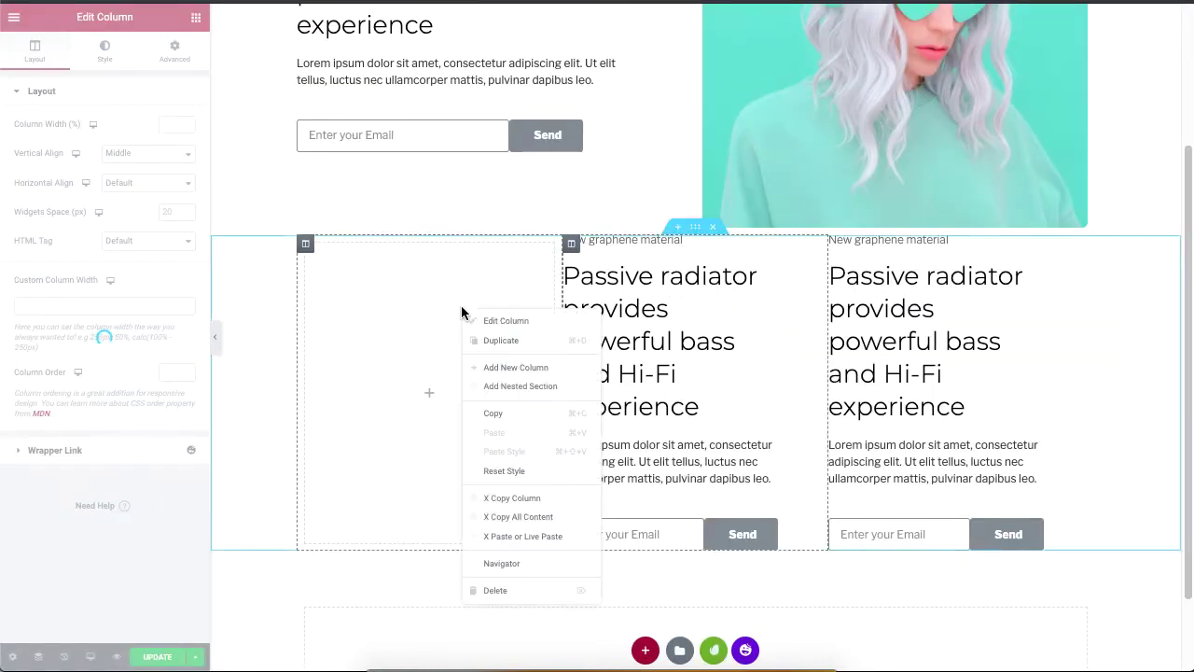
{"action": "left_click", "coordinate": [562, 539]}
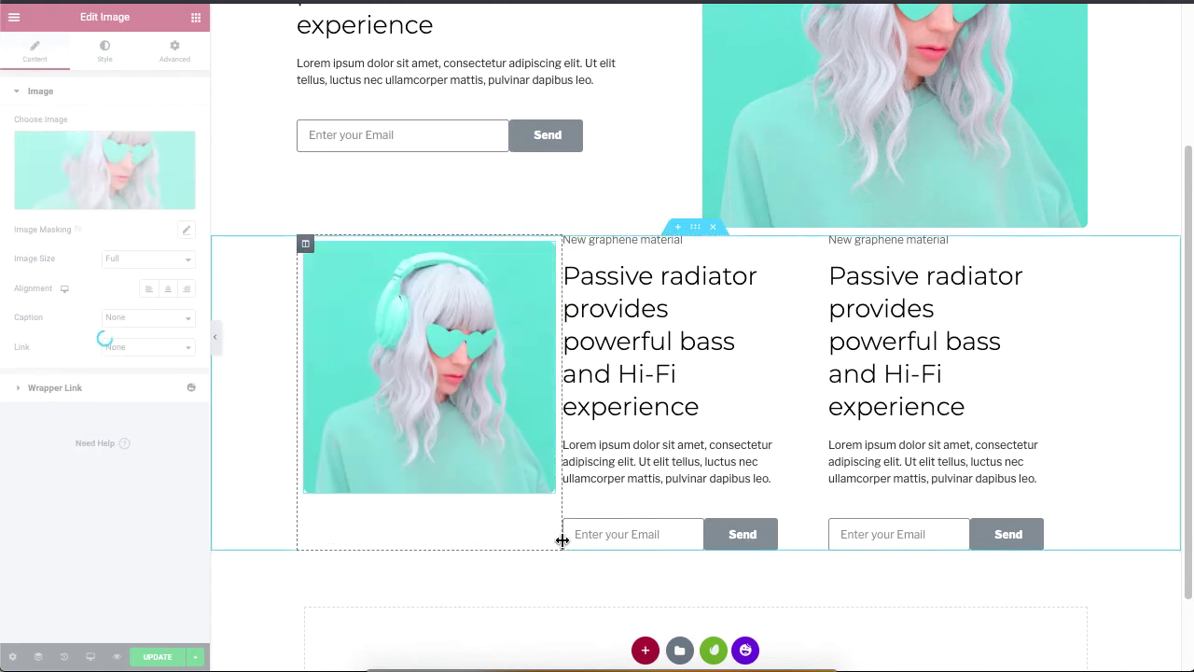
Copy the whole three-column section and paste it into the other page's empty section
{"action": "right_click", "coordinate": [245, 264]}
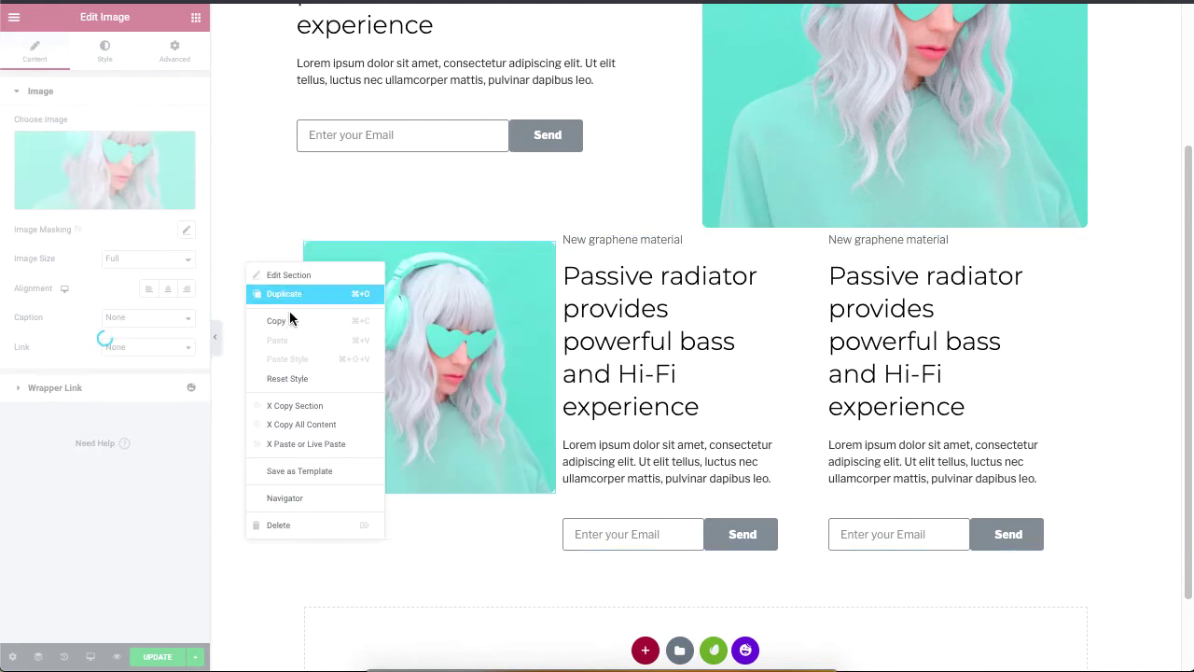
{"action": "left_click", "coordinate": [350, 418]}
{"action": "scroll", "coordinate": [438, 419], "scroll_direction": "down", "scroll_amount": 5}
{"action": "left_click", "coordinate": [528, 421]}
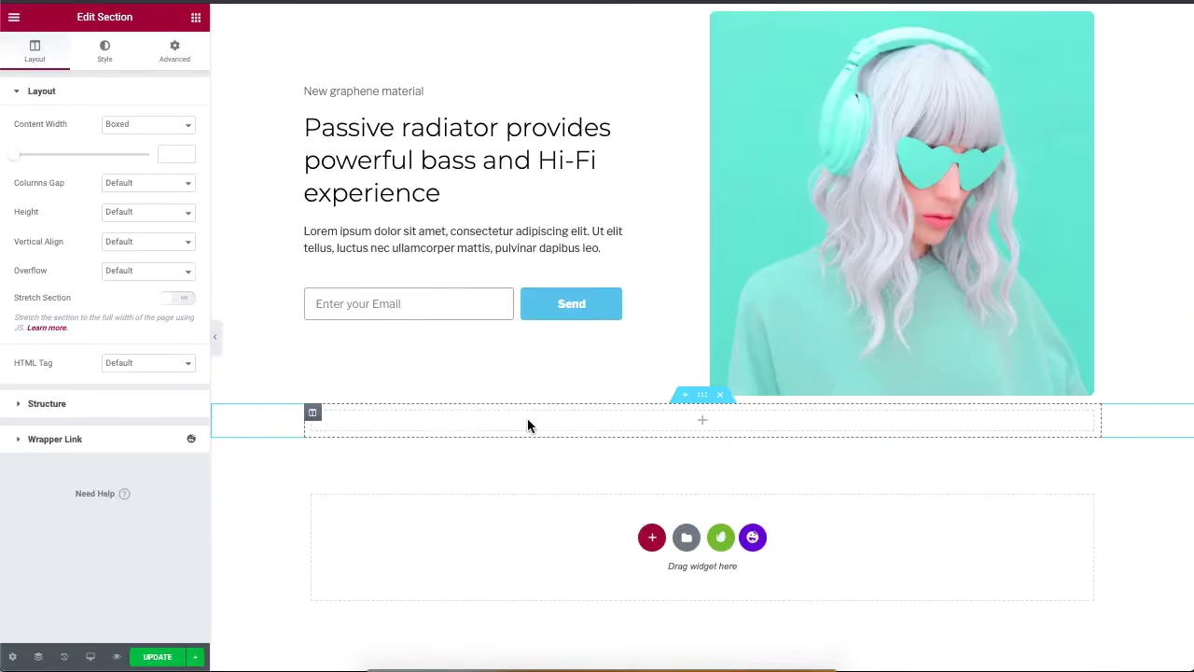
{"action": "right_click", "coordinate": [528, 420]}
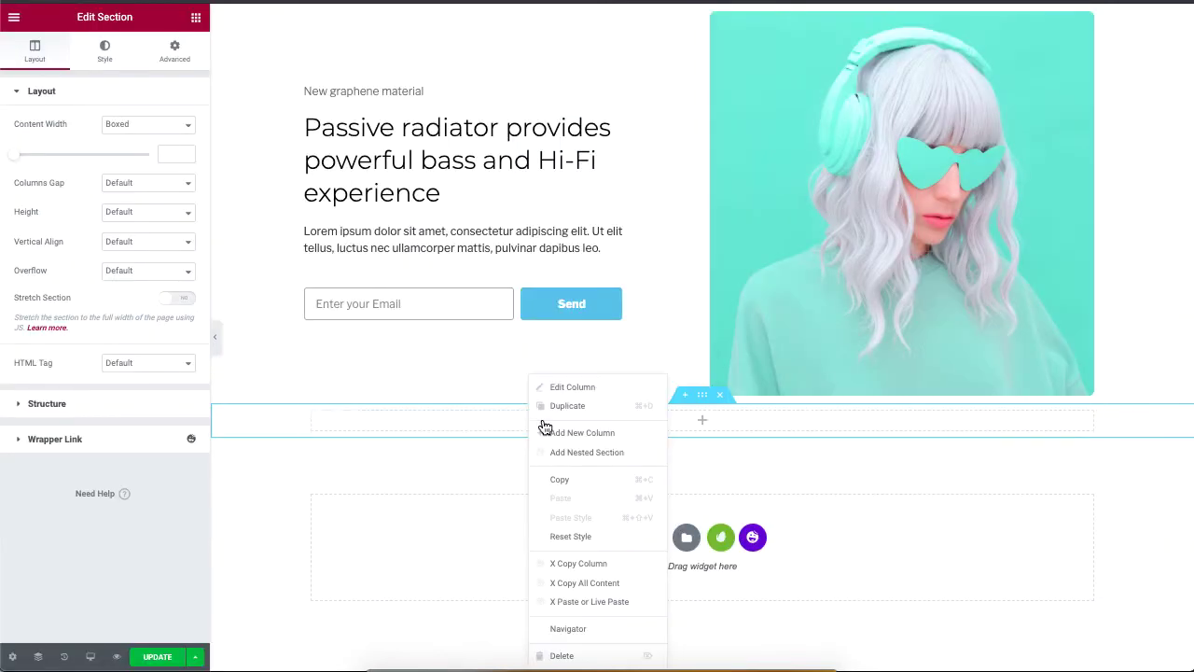
{"action": "left_click", "coordinate": [623, 603]}
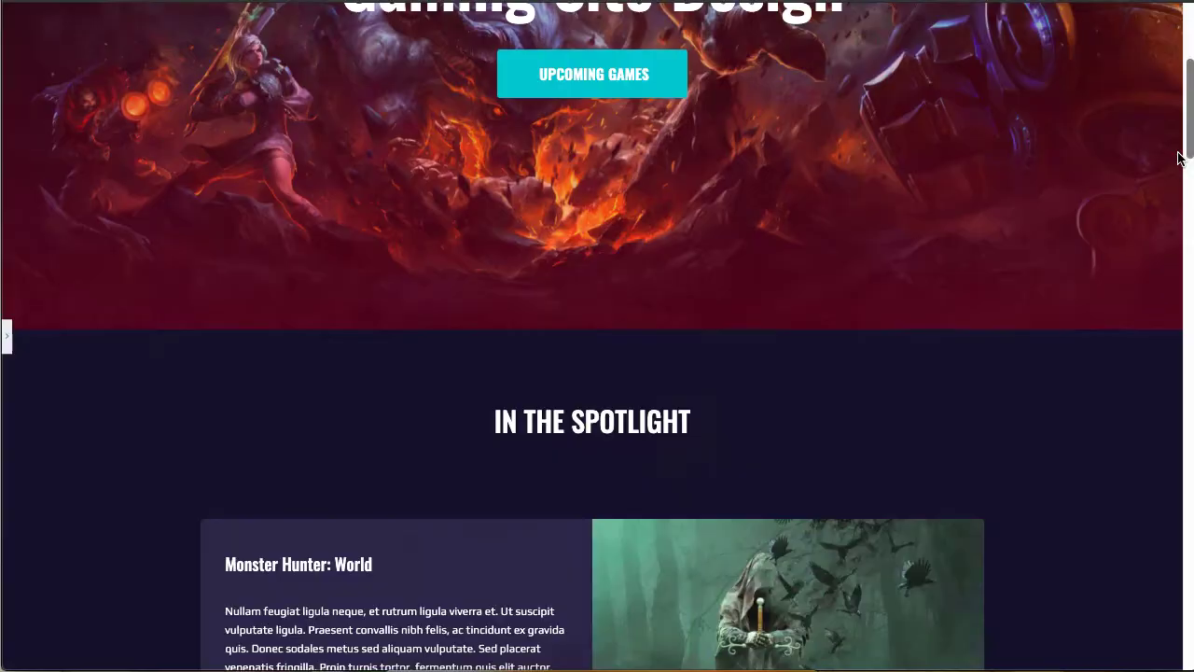
Copy all of the gaming page's content and paste it into the empty page's column
{"action": "scroll", "coordinate": [1177, 158], "scroll_direction": "down", "scroll_amount": 15}
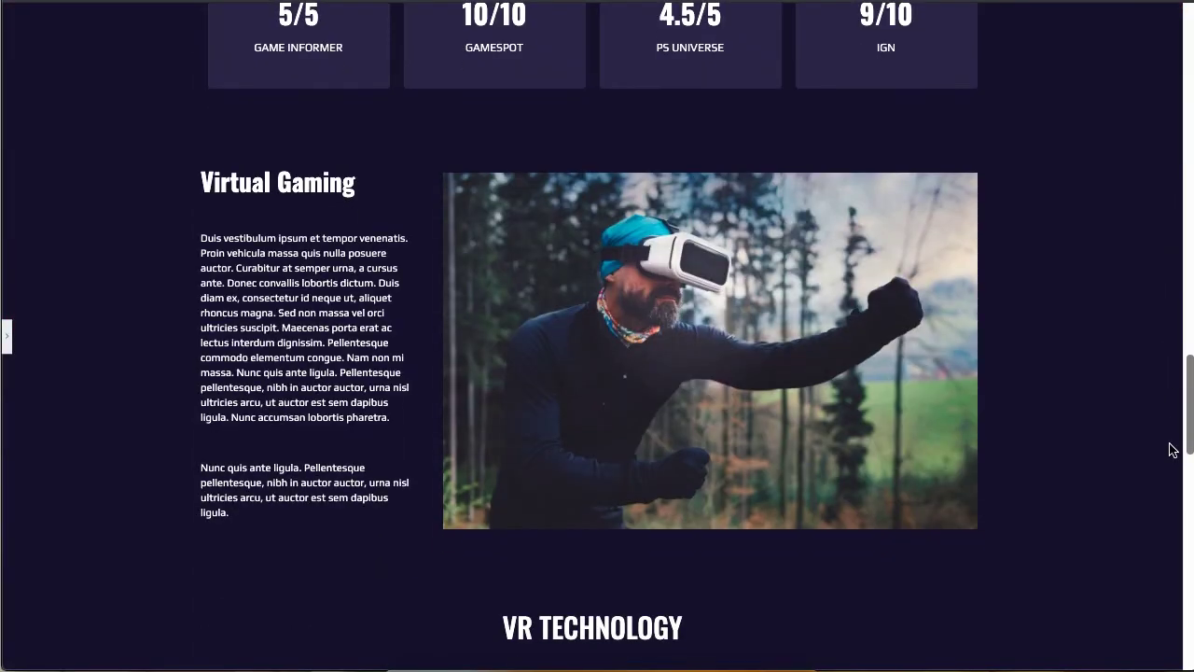
{"action": "scroll", "coordinate": [1172, 450], "scroll_direction": "down", "scroll_amount": 5}
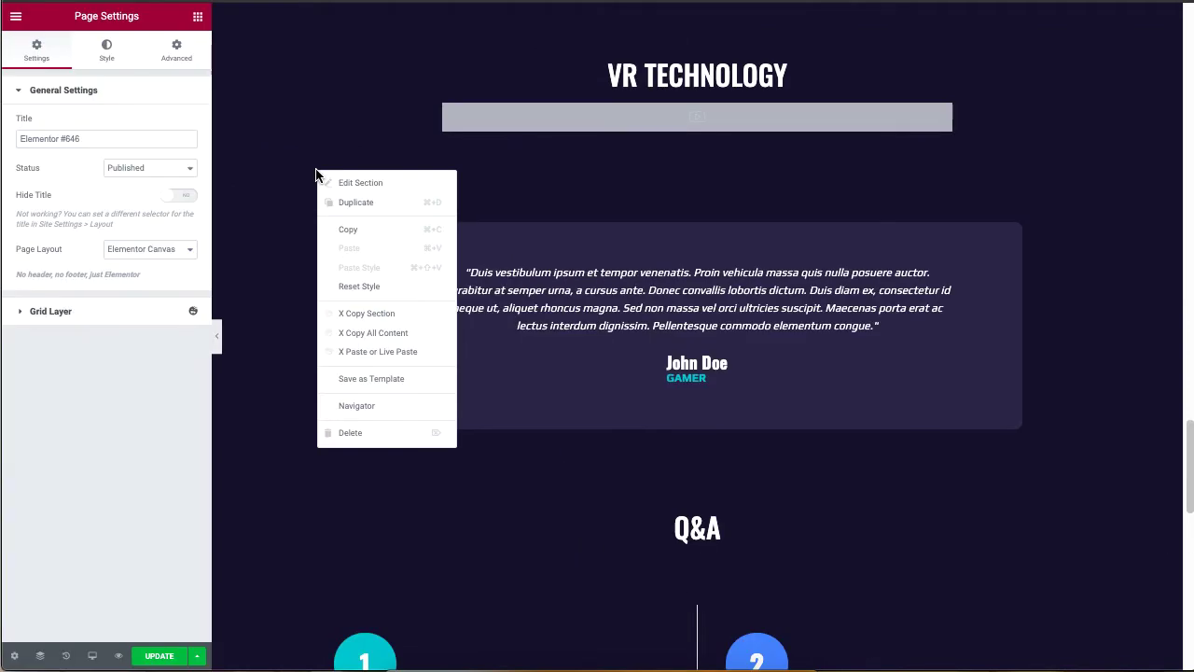
{"action": "left_click", "coordinate": [381, 335]}
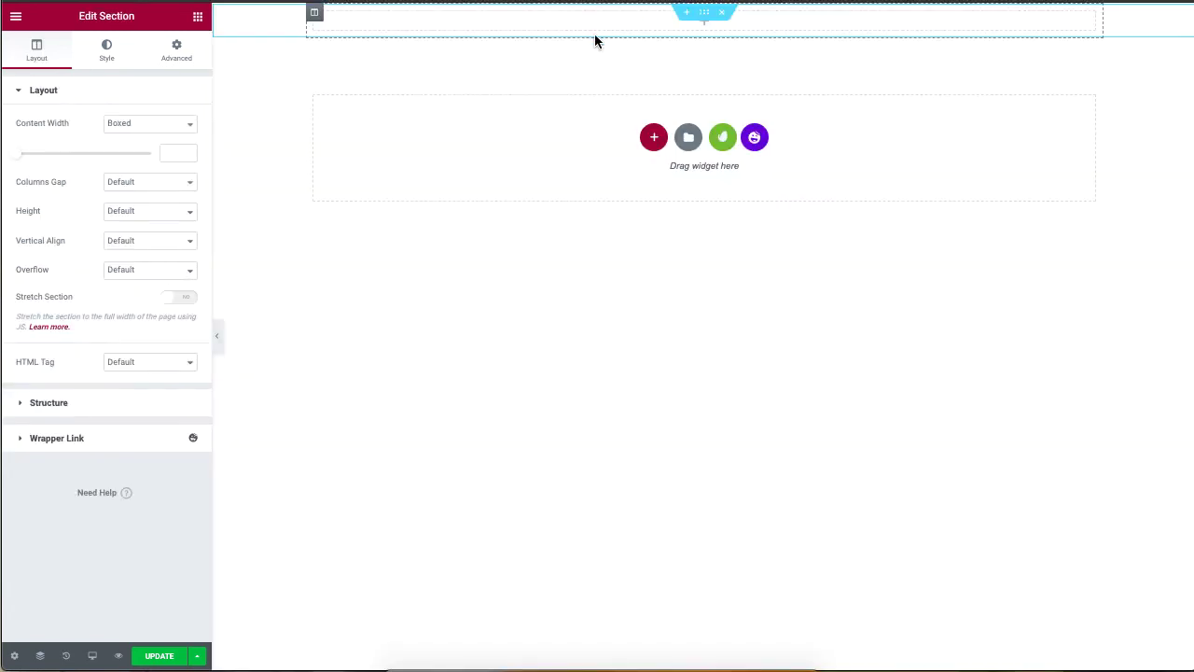
{"action": "right_click", "coordinate": [576, 25]}
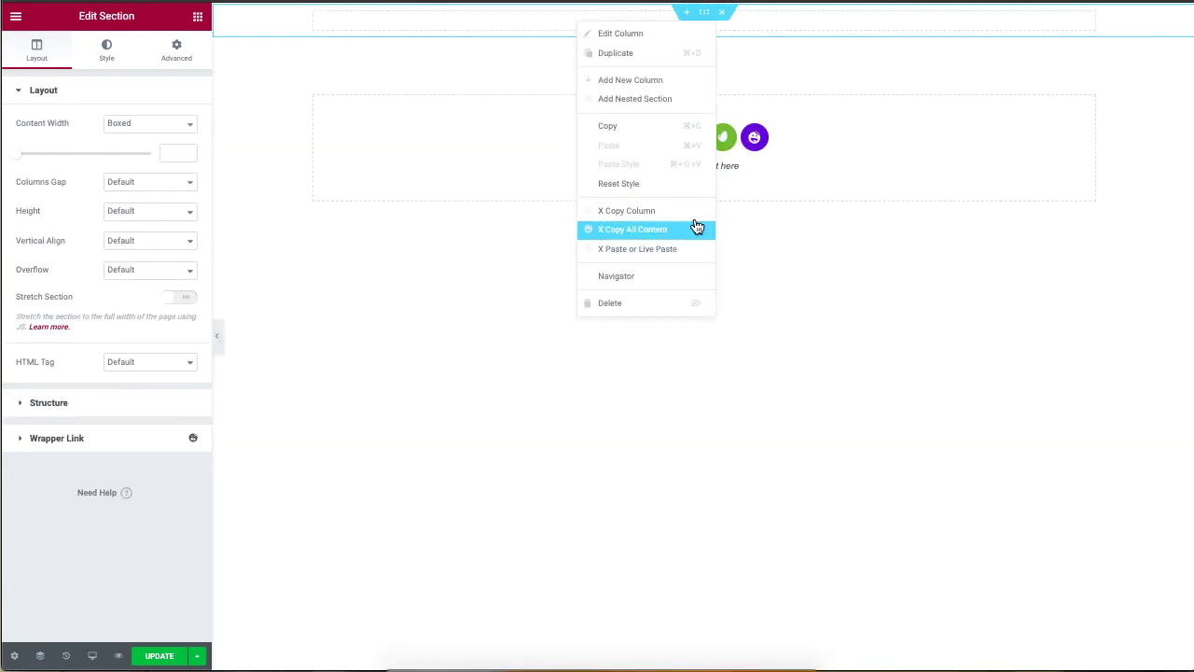
{"action": "left_click", "coordinate": [700, 251]}
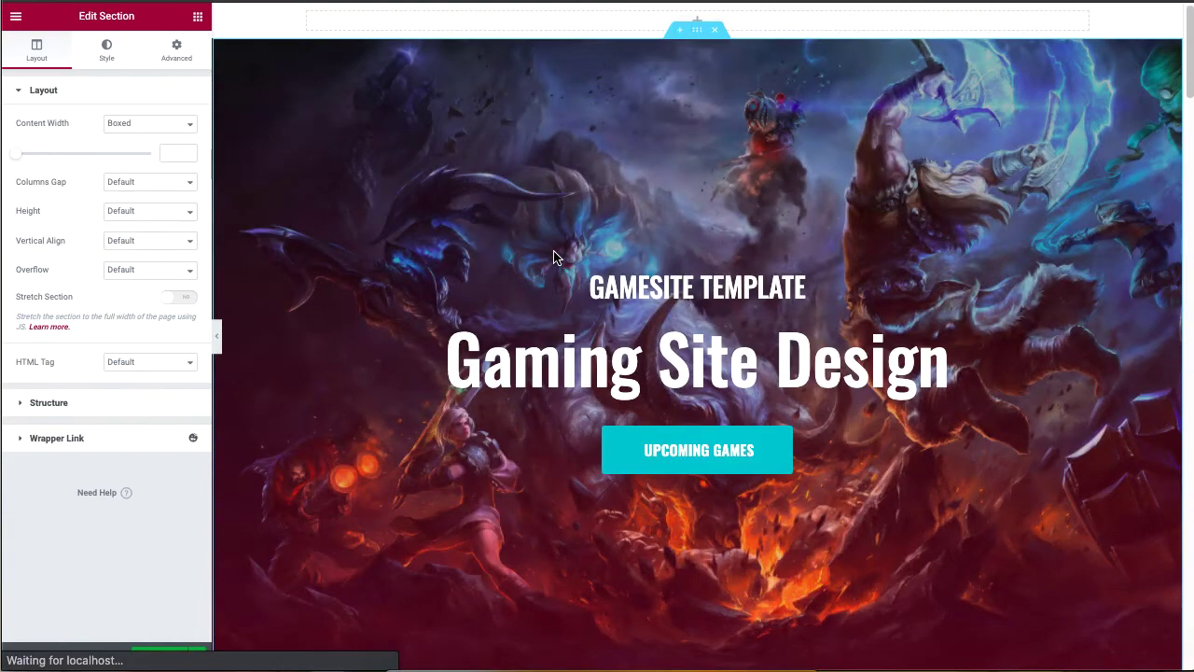
{"action": "scroll", "coordinate": [554, 256], "scroll_direction": "down", "scroll_amount": 7}
{"action": "scroll", "coordinate": [554, 256], "scroll_direction": "down", "scroll_amount": 8}
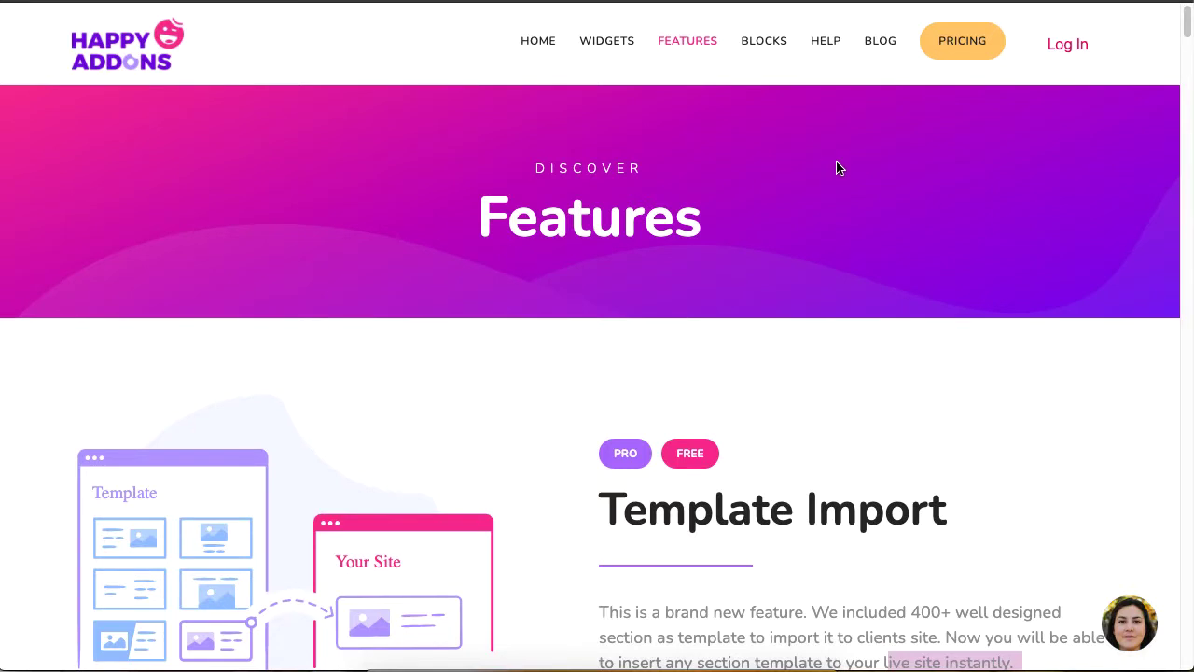
In the Blocks catalogue's About Us collection, live-copy the KNOW ABOUT US block
{"action": "left_click", "coordinate": [769, 50]}
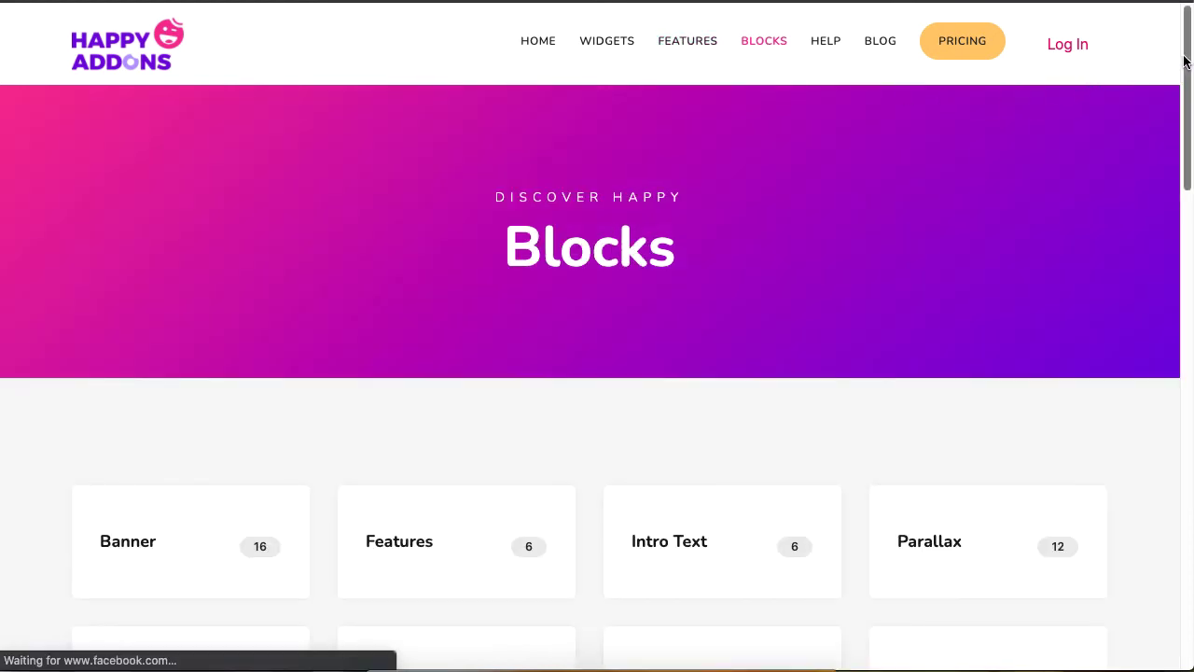
{"action": "left_click_drag", "start_coordinate": [1184, 82], "coordinate": [1186, 194]}
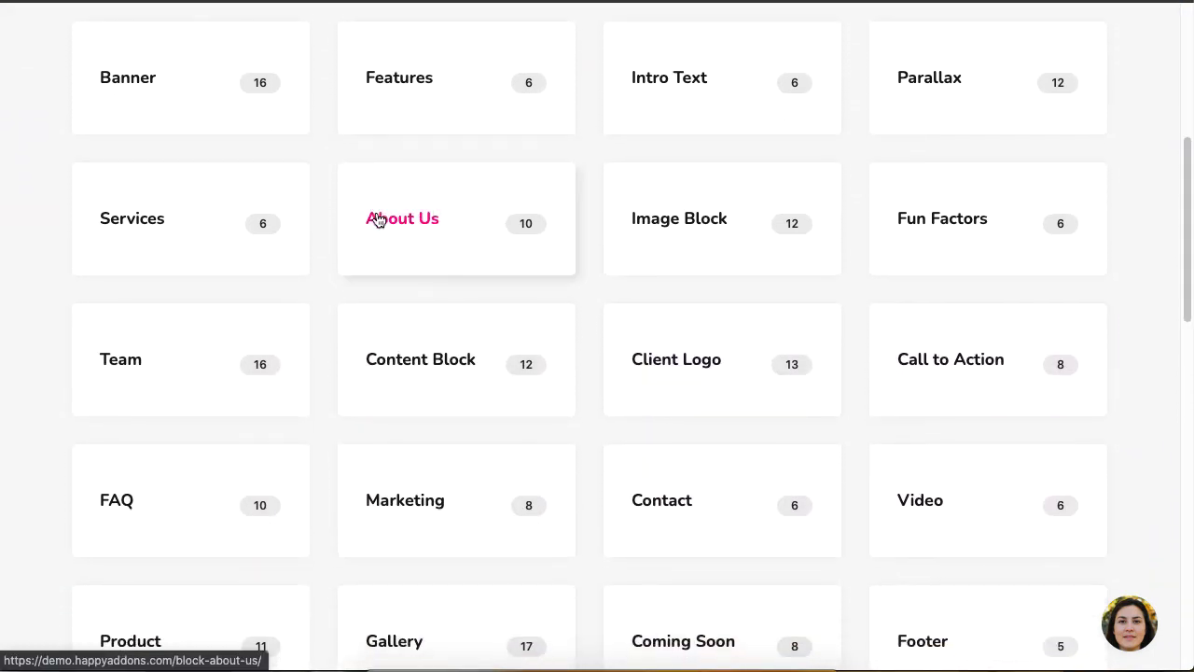
{"action": "left_click", "coordinate": [439, 235]}
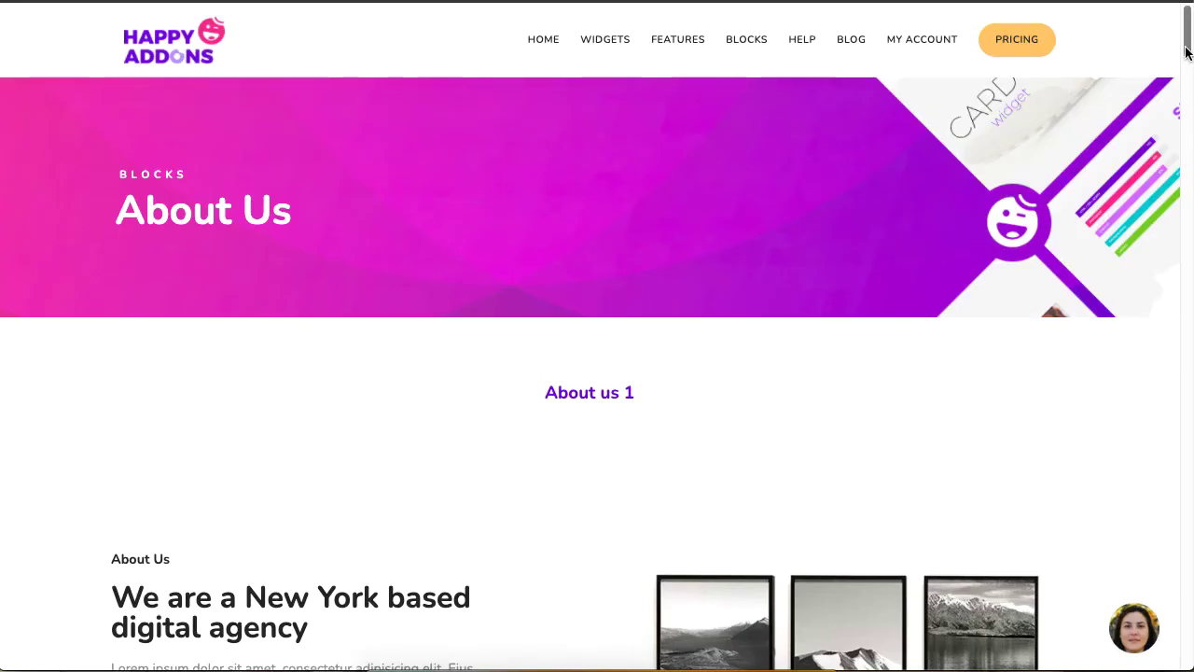
{"action": "left_click_drag", "start_coordinate": [1186, 60], "coordinate": [1176, 312]}
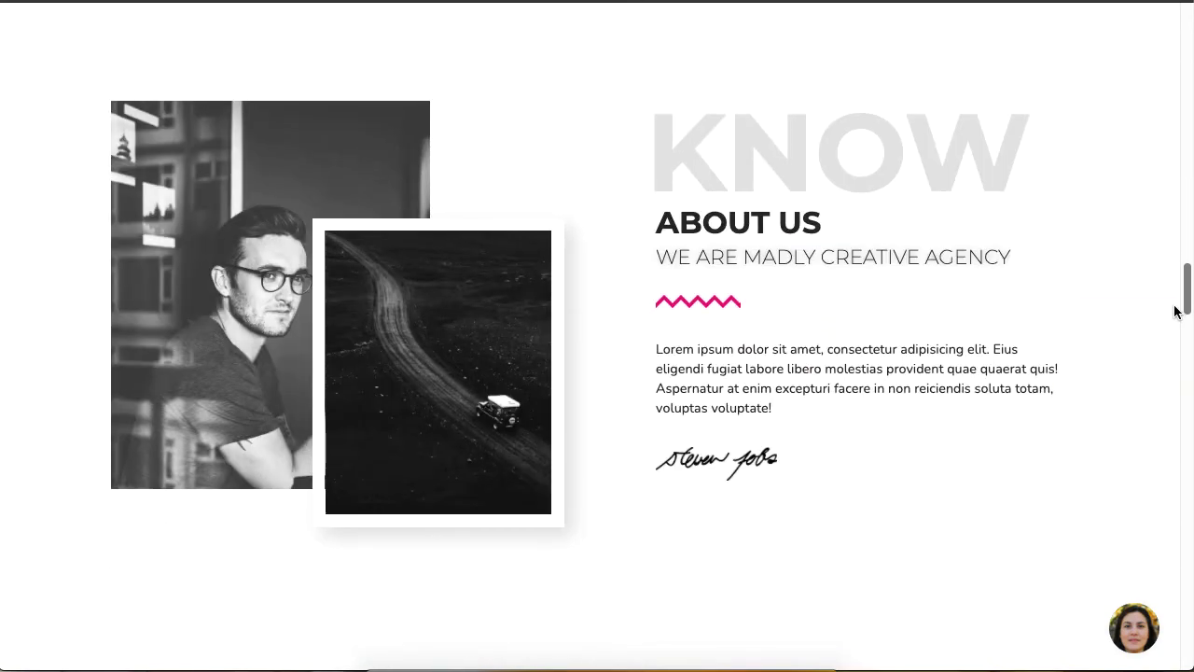
{"action": "left_click", "coordinate": [1112, 324]}
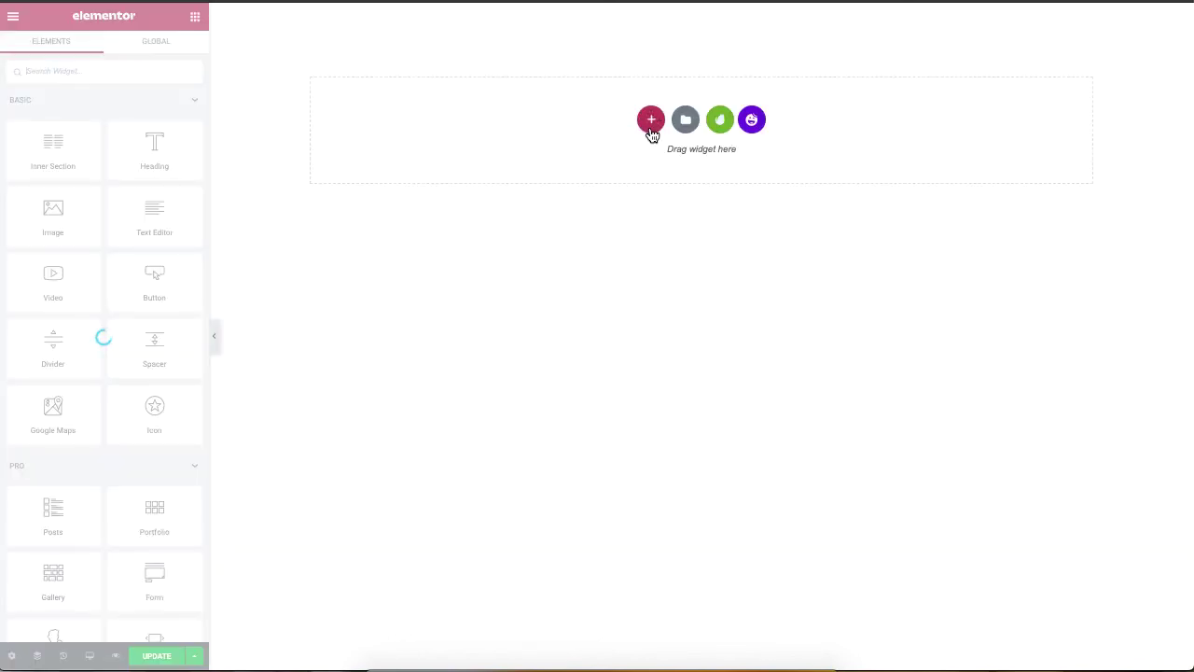
Add a single-column section and paste the copied KNOW ABOUT US block into its column
{"action": "left_click", "coordinate": [651, 121]}
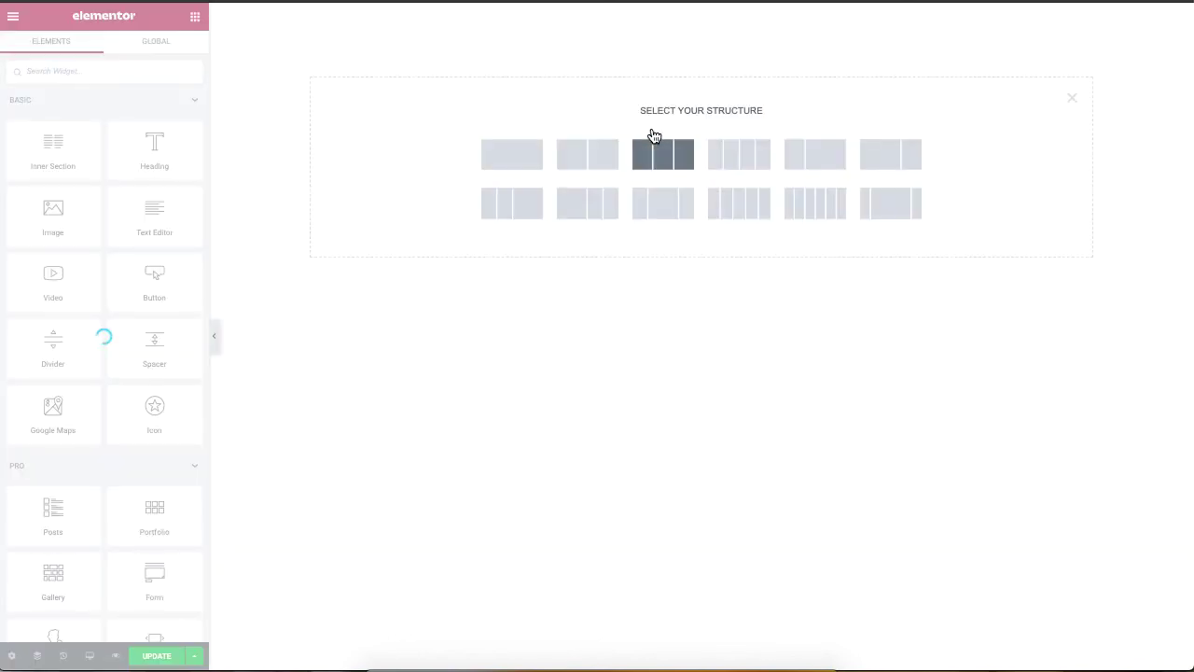
{"action": "left_click", "coordinate": [513, 167]}
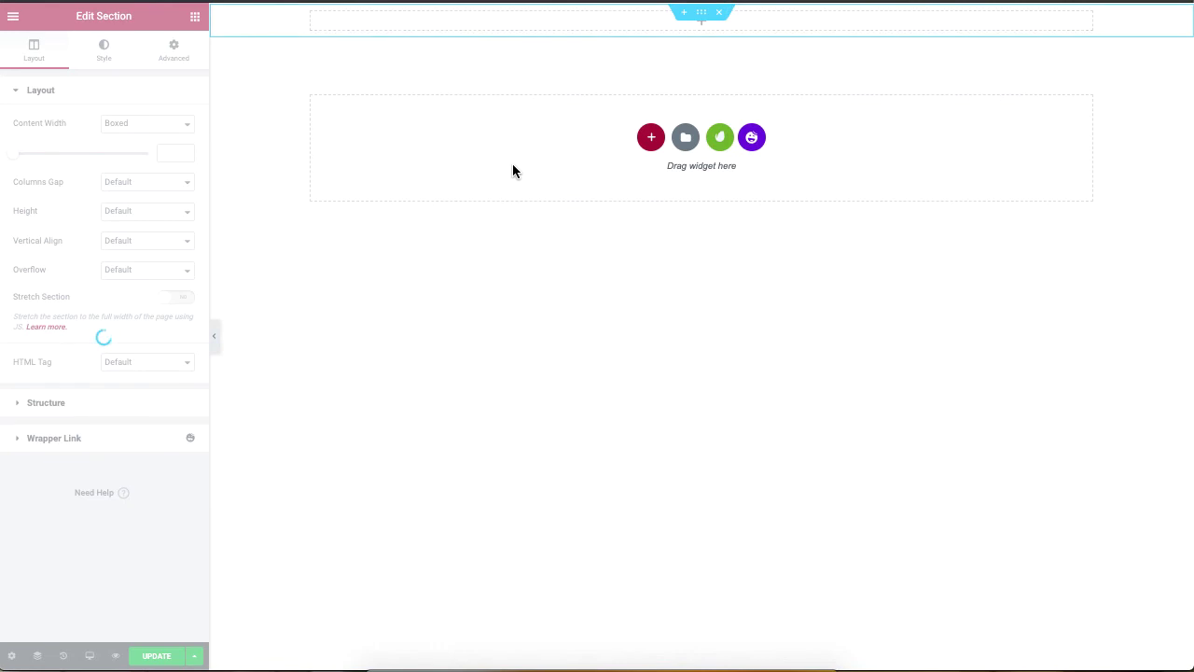
{"action": "right_click", "coordinate": [584, 33]}
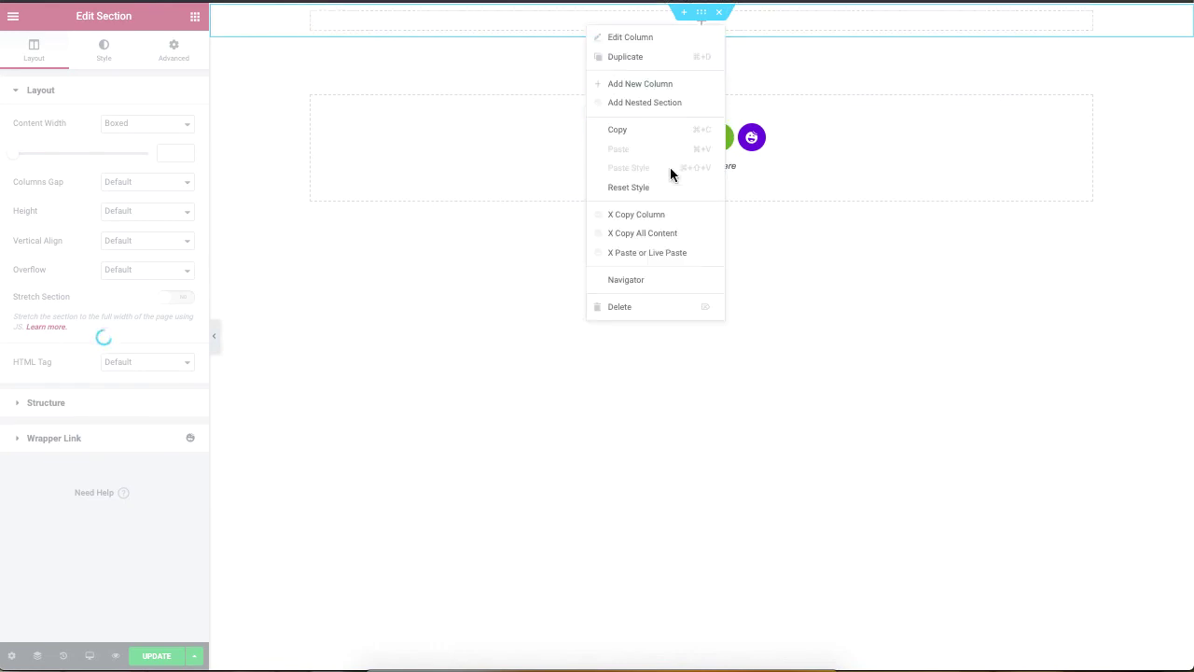
{"action": "left_click", "coordinate": [692, 261]}
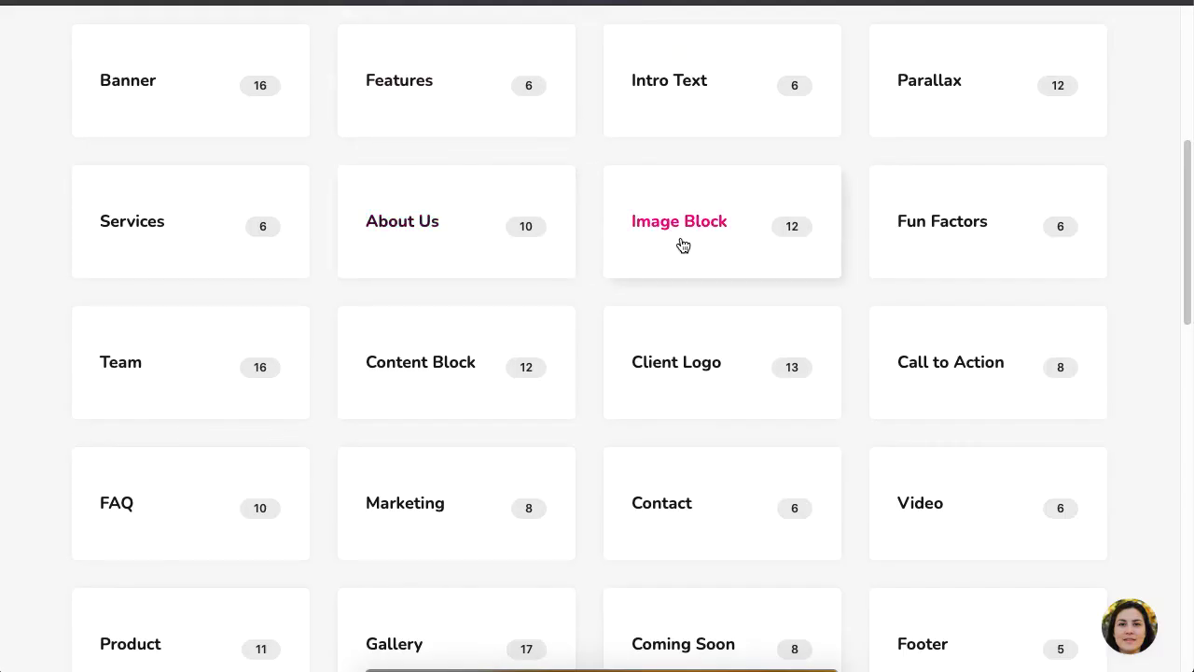
Open the Intro Text blocks and live-copy the 'A Powerful widget for Elementor' section
{"action": "left_click", "coordinate": [680, 91]}
{"action": "left_click_drag", "start_coordinate": [1188, 46], "coordinate": [1188, 246]}
{"action": "mouse_move", "coordinate": [1123, 326]}
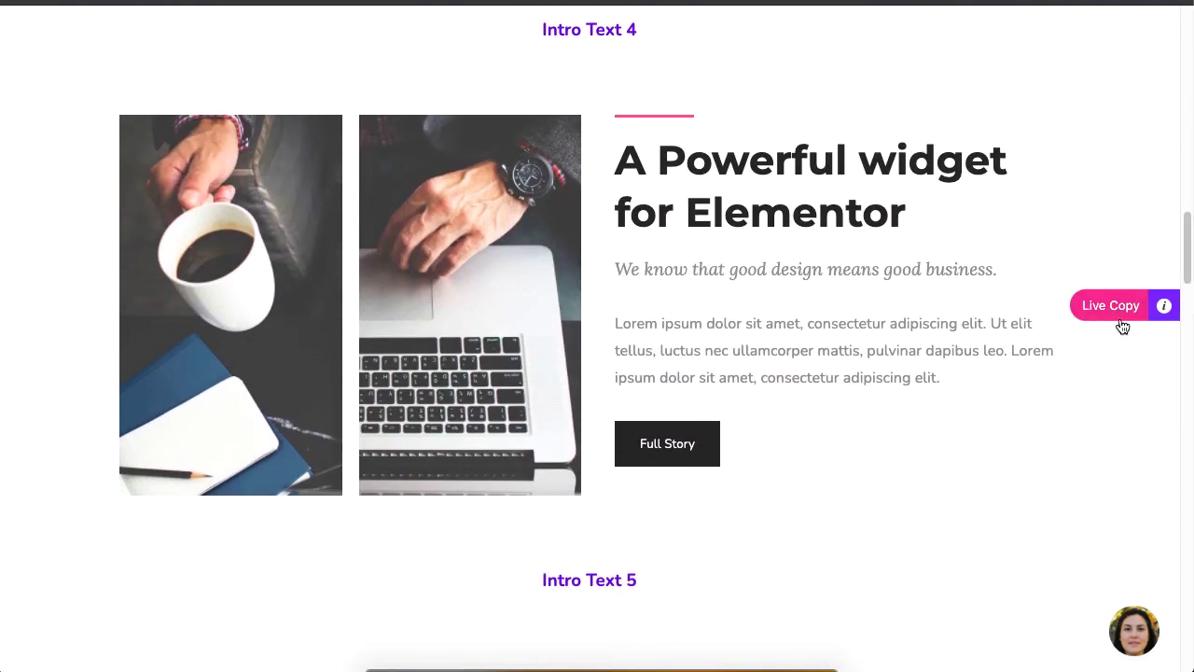
{"action": "left_click", "coordinate": [1095, 309]}
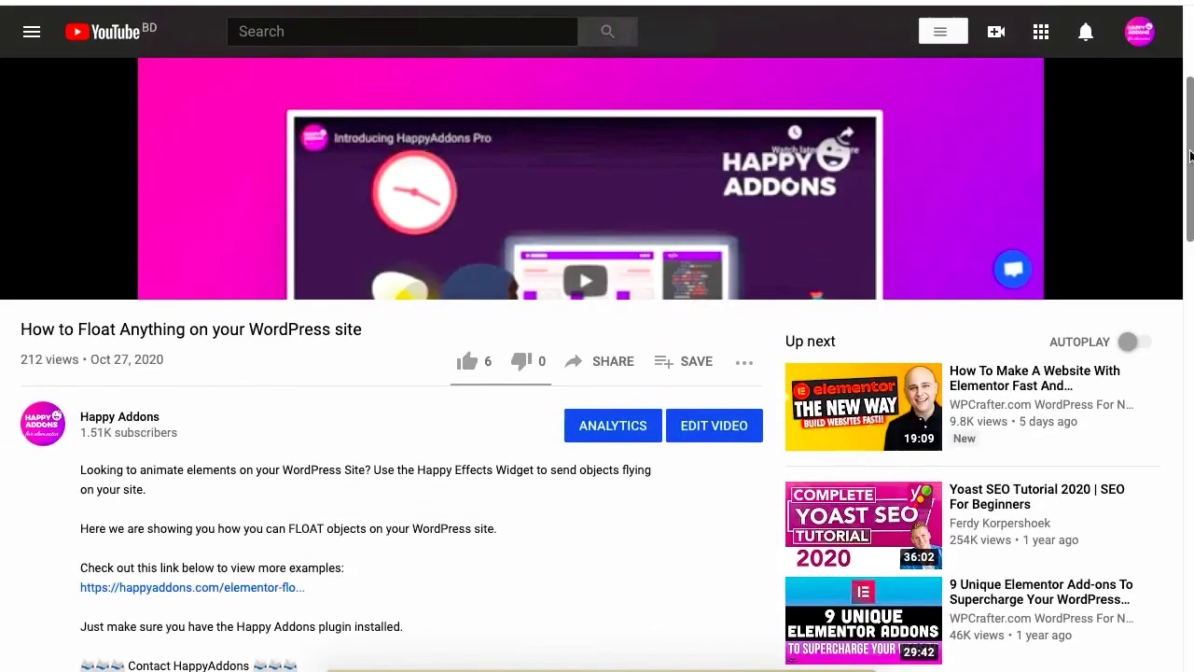
Scroll the YouTube video page down to the Happy Addons description links
{"action": "left_click_drag", "start_coordinate": [1191, 80], "coordinate": [1191, 262]}
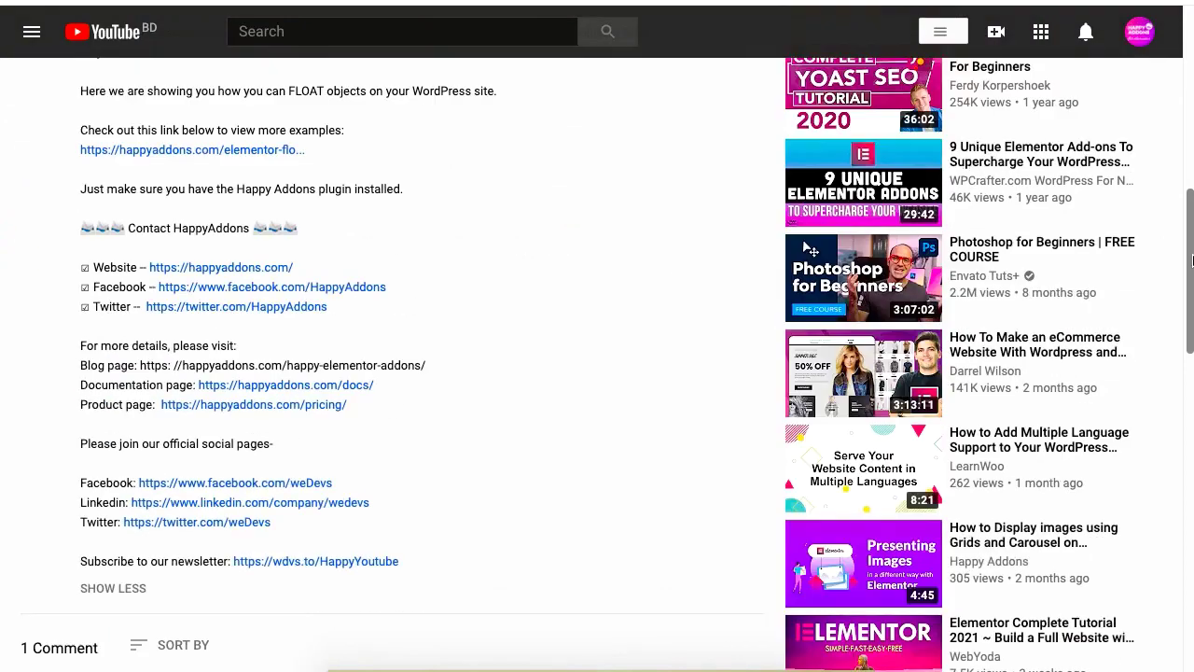